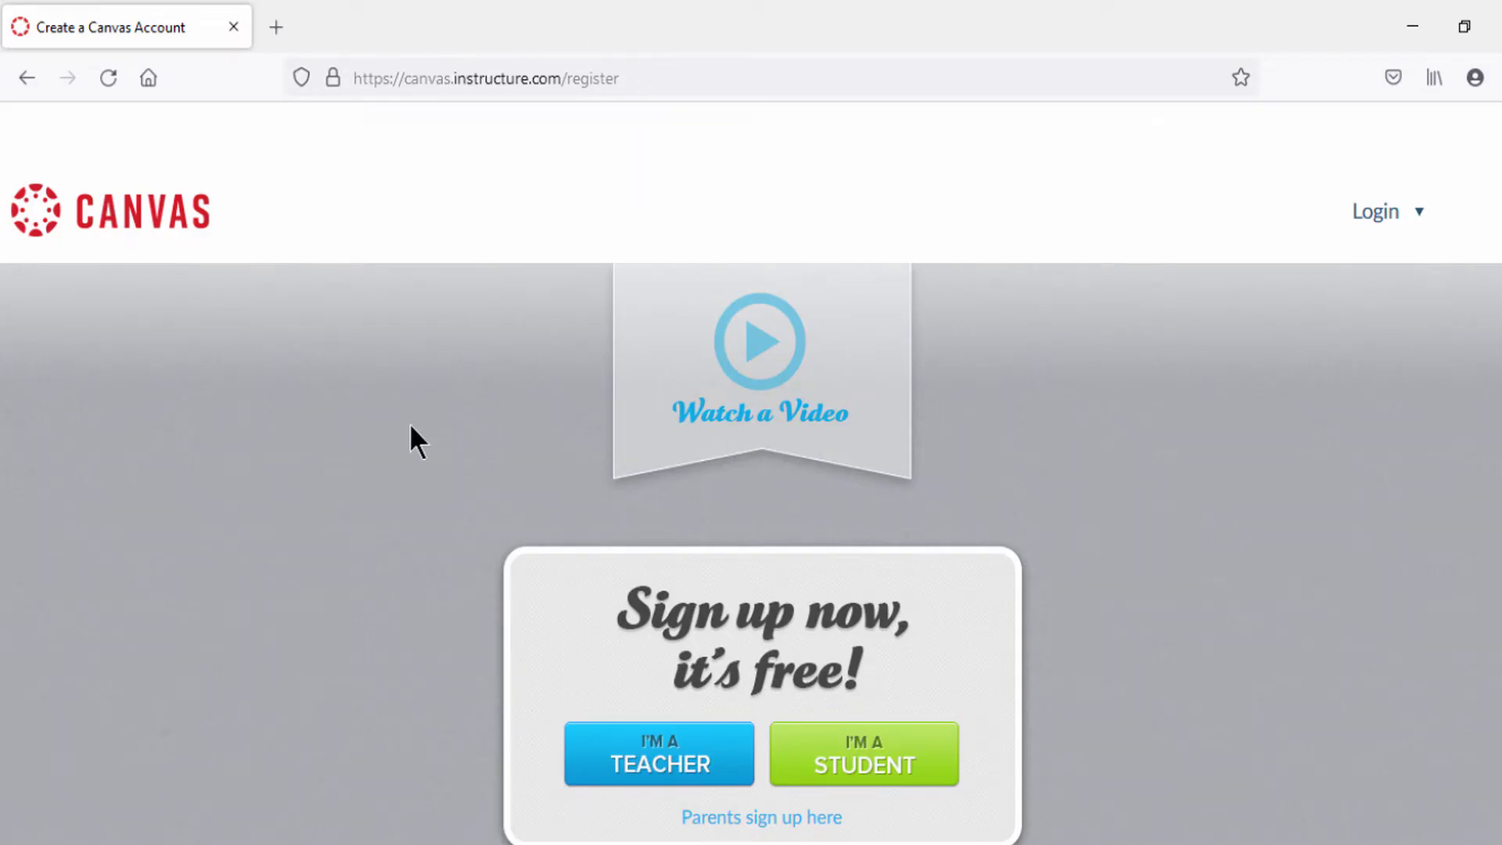
{"action": "scroll", "coordinate": [410, 422], "scroll_direction": "down", "scroll_amount": 3}
{"action": "left_click", "coordinate": [884, 631]}
{"action": "left_click", "coordinate": [751, 261]}
{"action": "left_click", "coordinate": [803, 259]}
{"action": "double_click", "coordinate": [775, 270]}
{"action": "key", "text": "ctrl+c"}
{"action": "left_click", "coordinate": [542, 282]}
Fill in the Full Name and Username fields of the signup form
{"action": "left_click", "coordinate": [775, 341]}
{"action": "left_click", "coordinate": [710, 399]}
{"action": "double_click", "coordinate": [605, 394]}
{"action": "double_click", "coordinate": [605, 467]}
{"action": "double_click", "coordinate": [618, 394]}
{"action": "left_click", "coordinate": [598, 469]}
{"action": "double_click", "coordinate": [605, 467]}
{"action": "double_click", "coordinate": [614, 399]}
{"action": "left_click", "coordinate": [714, 401]}
Enter a generated password and the email address, accept the terms, and submit the registration
{"action": "key", "text": "Tab"}
{"action": "left_click", "coordinate": [822, 509]}
{"action": "key", "text": "ctrl+v"}
{"action": "left_click_drag", "start_coordinate": [898, 610], "coordinate": [784, 603]}
{"action": "left_click", "coordinate": [956, 623]}
{"action": "left_click_drag", "start_coordinate": [905, 610], "coordinate": [383, 566]}
{"action": "left_click", "coordinate": [892, 610]}
{"action": "left_click", "coordinate": [678, 677]}
{"action": "scroll", "coordinate": [707, 801], "scroll_direction": "down", "scroll_amount": 1}
{"action": "scroll", "coordinate": [707, 802], "scroll_direction": "down", "scroll_amount": 1}
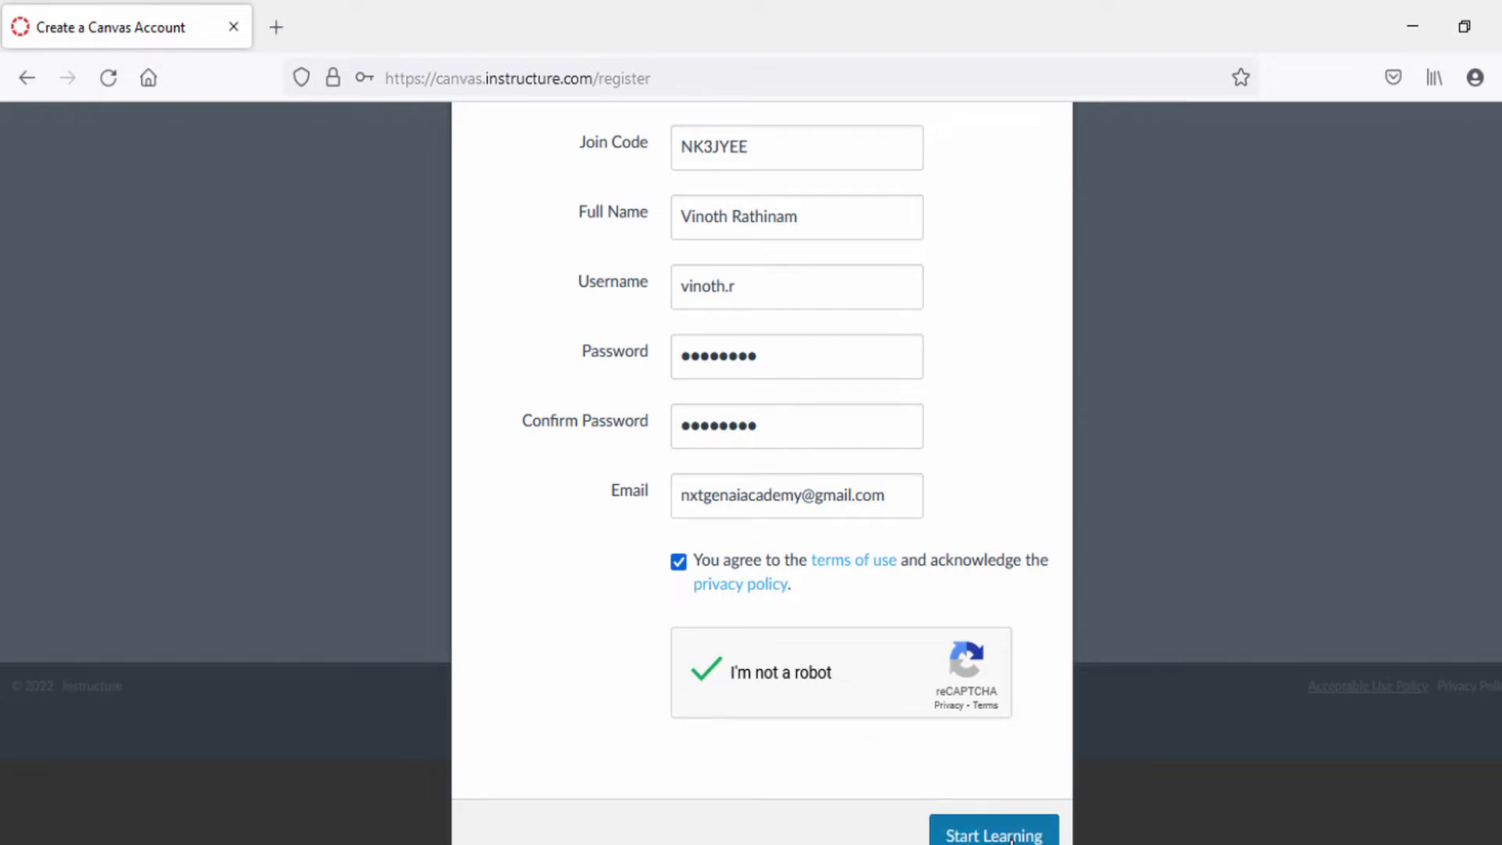
{"action": "left_click", "coordinate": [1009, 836]}
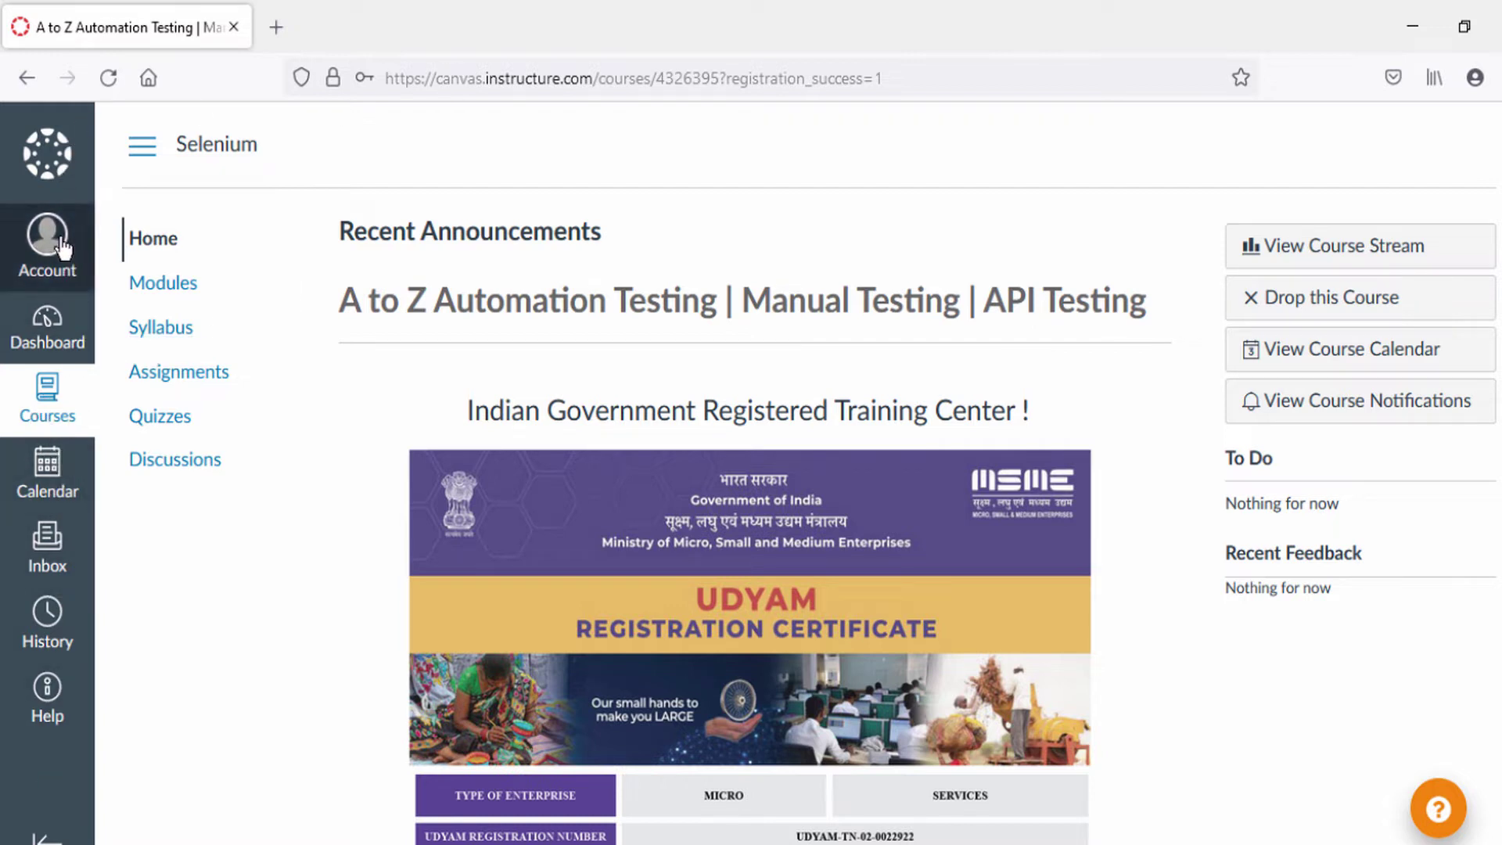
Check the profile in the Account flyout, then go to the Dashboard
{"action": "left_click", "coordinate": [61, 241]}
{"action": "left_click", "coordinate": [47, 335]}
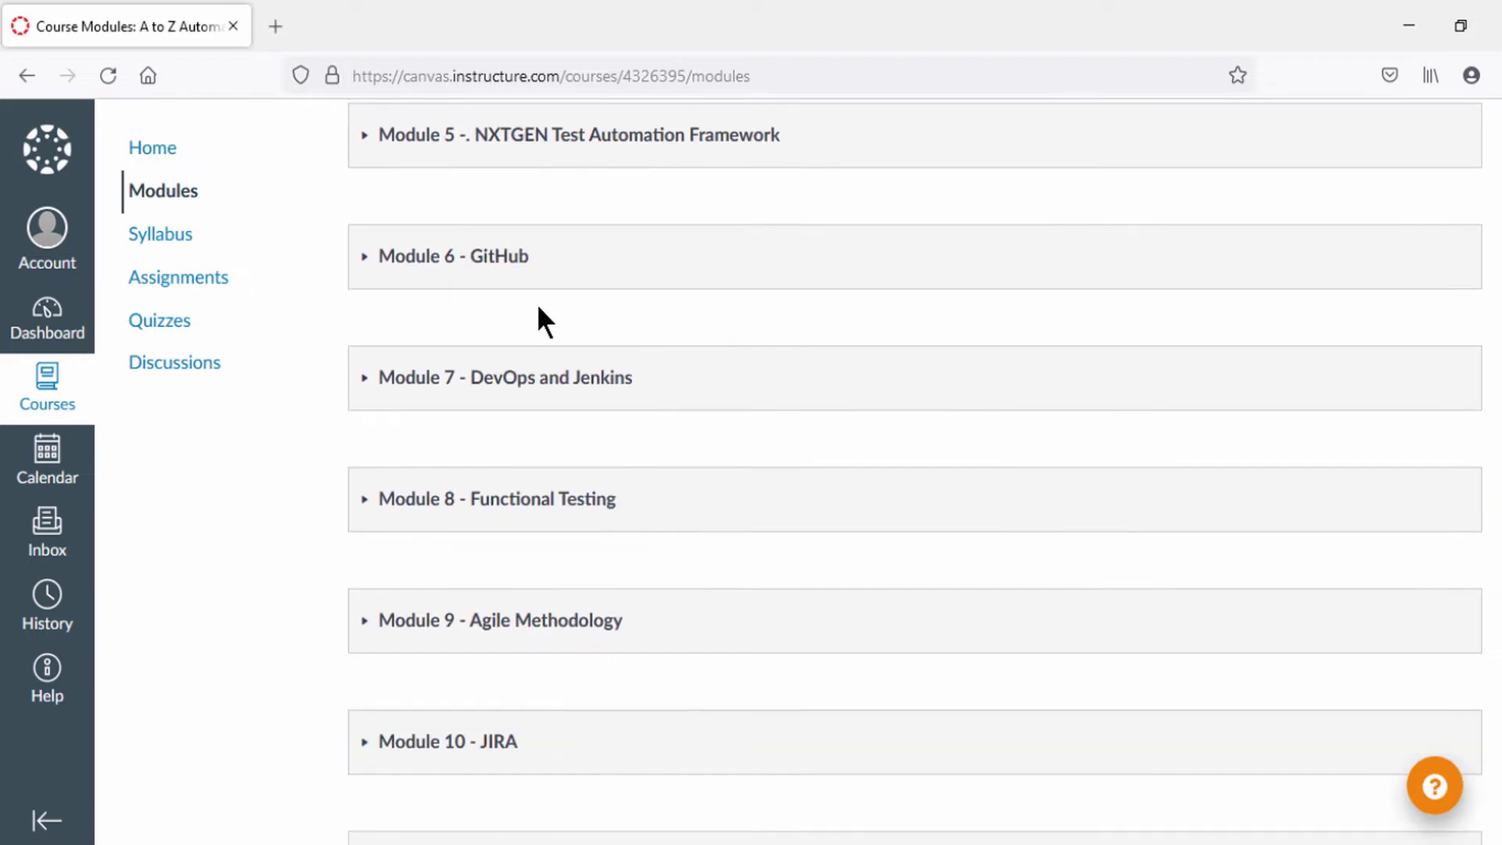
{"action": "scroll", "coordinate": [605, 387], "scroll_direction": "down", "scroll_amount": 2}
{"action": "scroll", "coordinate": [609, 391], "scroll_direction": "down", "scroll_amount": 2}
{"action": "scroll", "coordinate": [676, 334], "scroll_direction": "down", "scroll_amount": 1}
{"action": "scroll", "coordinate": [673, 346], "scroll_direction": "down", "scroll_amount": 1}
{"action": "scroll", "coordinate": [666, 353], "scroll_direction": "down", "scroll_amount": 1}
Expand the Automation Estimation & Project Secrets module header on the Modules page
{"action": "left_click", "coordinate": [728, 272]}
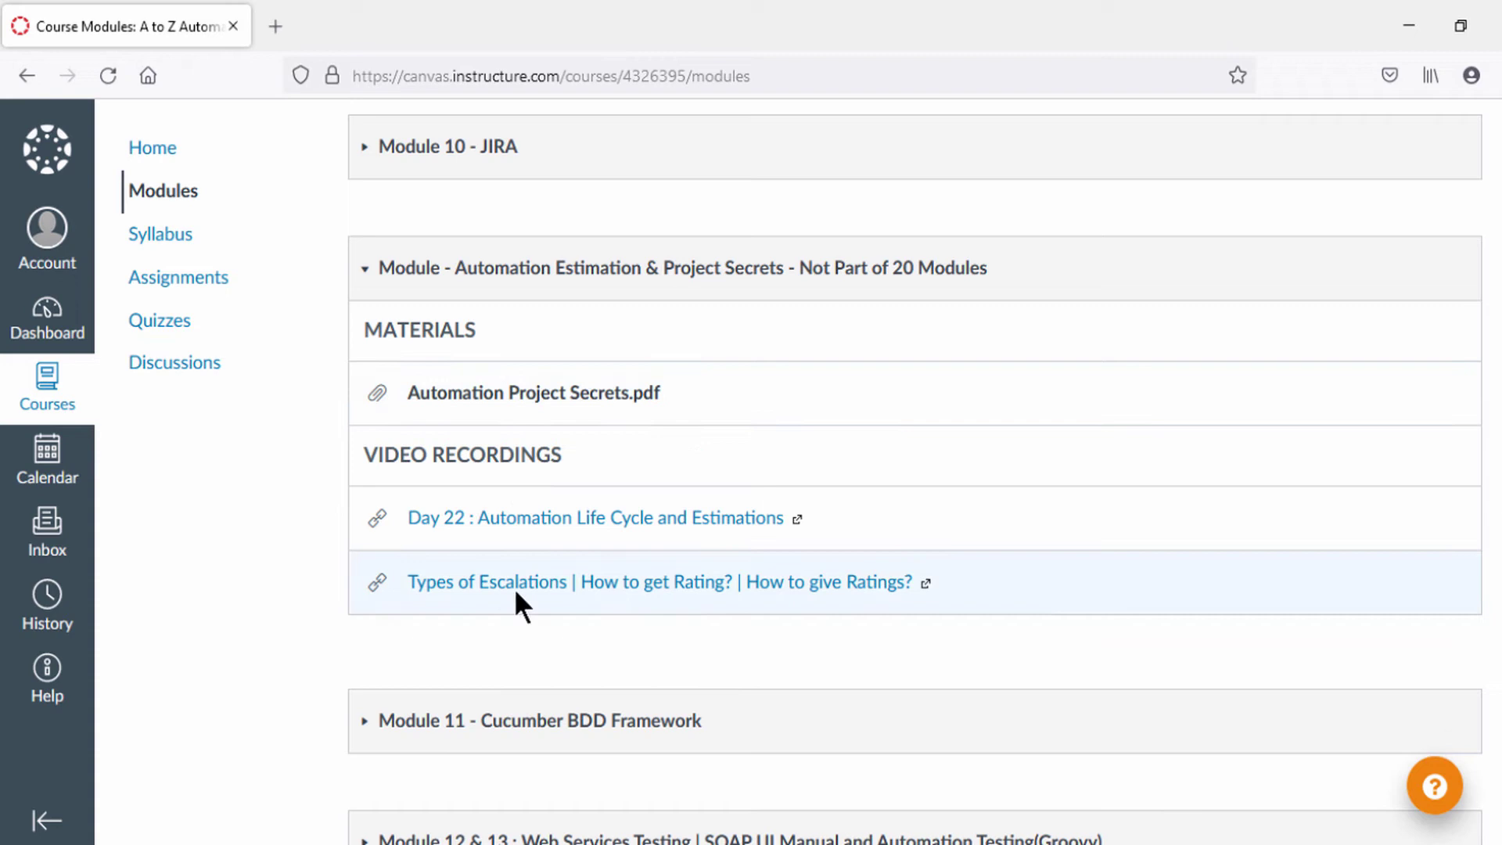
{"action": "scroll", "coordinate": [753, 385], "scroll_direction": "down", "scroll_amount": 5}
{"action": "scroll", "coordinate": [676, 552], "scroll_direction": "down", "scroll_amount": 3}
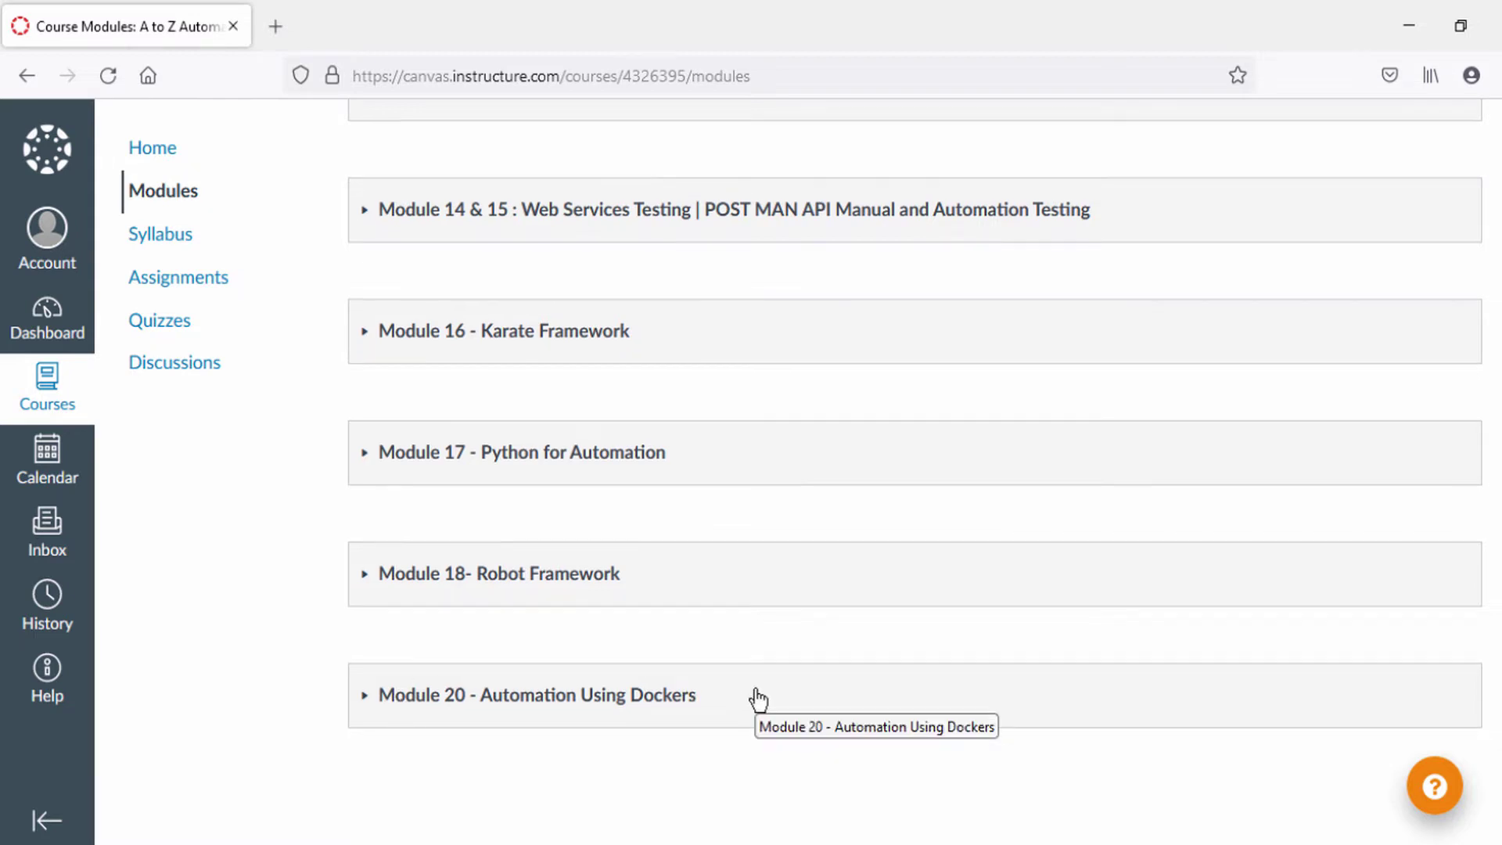
{"action": "scroll", "coordinate": [759, 698], "scroll_direction": "up", "scroll_amount": 15}
Expand Module 1 - Java for Automation Part 1 and view its PDF in a new tab
{"action": "left_click", "coordinate": [569, 363]}
{"action": "scroll", "coordinate": [567, 370], "scroll_direction": "down", "scroll_amount": 2}
{"action": "right_click", "coordinate": [508, 254]}
{"action": "left_click", "coordinate": [552, 268]}
{"action": "left_click", "coordinate": [369, 26]}
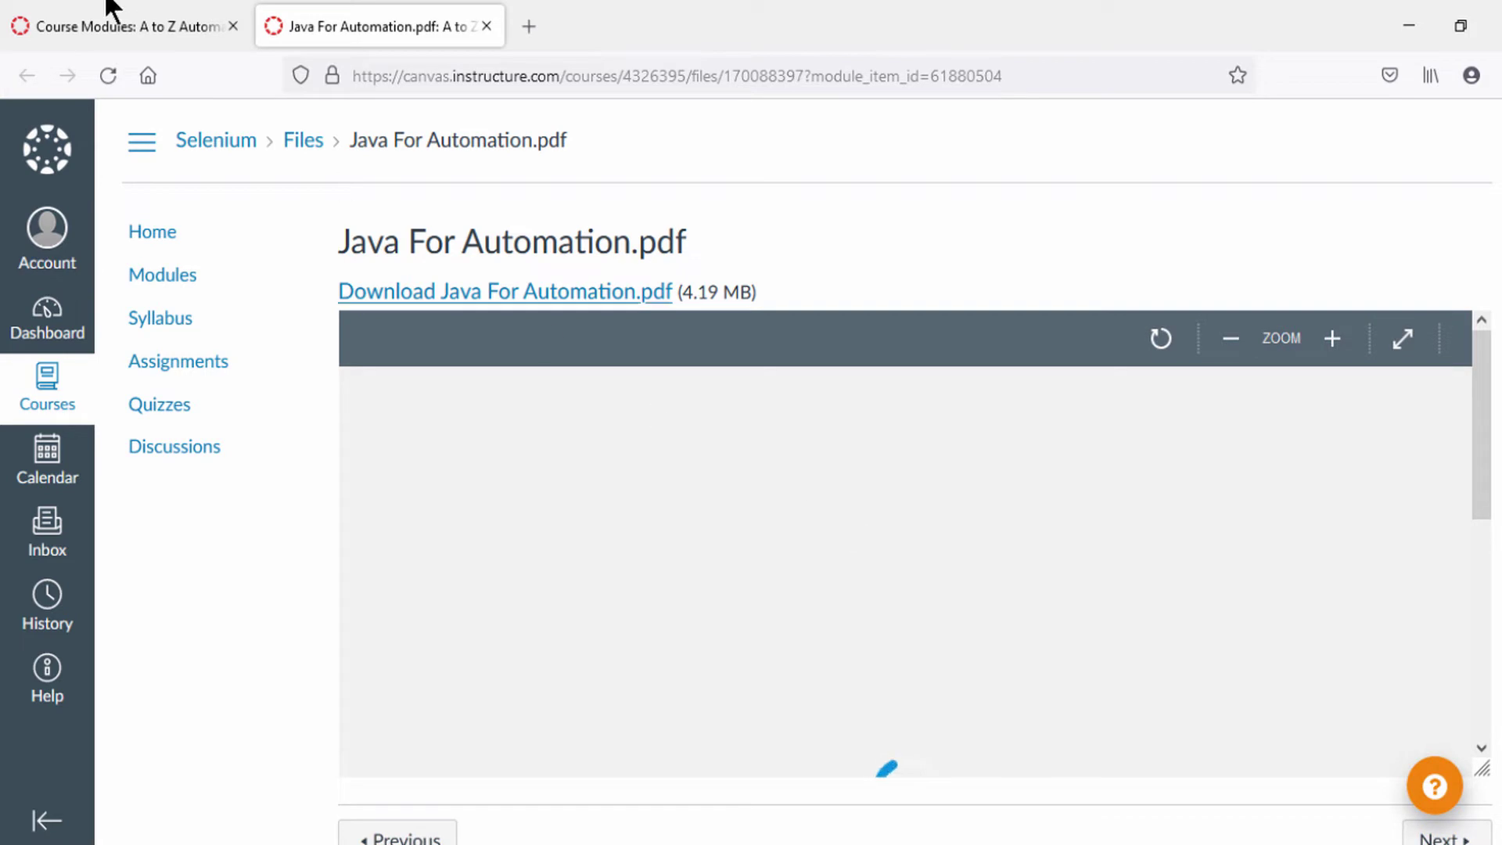
{"action": "left_click", "coordinate": [119, 26]}
{"action": "left_click", "coordinate": [434, 26]}
{"action": "scroll", "coordinate": [917, 525], "scroll_direction": "down", "scroll_amount": 5}
{"action": "scroll", "coordinate": [919, 524], "scroll_direction": "down", "scroll_amount": 5}
{"action": "scroll", "coordinate": [919, 523], "scroll_direction": "down", "scroll_amount": 5}
{"action": "scroll", "coordinate": [919, 523], "scroll_direction": "down", "scroll_amount": 5}
{"action": "scroll", "coordinate": [922, 521], "scroll_direction": "down", "scroll_amount": 5}
{"action": "scroll", "coordinate": [922, 521], "scroll_direction": "down", "scroll_amount": 5}
Close the PDF tab and open DataTypeProgram.java in a background tab
{"action": "left_click", "coordinate": [1230, 339]}
{"action": "scroll", "coordinate": [1226, 555], "scroll_direction": "down", "scroll_amount": 5}
{"action": "scroll", "coordinate": [1228, 559], "scroll_direction": "down", "scroll_amount": 5}
{"action": "scroll", "coordinate": [1229, 559], "scroll_direction": "down", "scroll_amount": 5}
{"action": "left_click", "coordinate": [486, 26]}
{"action": "scroll", "coordinate": [758, 387], "scroll_direction": "down", "scroll_amount": 2}
{"action": "scroll", "coordinate": [758, 385], "scroll_direction": "down", "scroll_amount": 1}
{"action": "scroll", "coordinate": [540, 555], "scroll_direction": "down", "scroll_amount": 3}
{"action": "scroll", "coordinate": [540, 554], "scroll_direction": "up", "scroll_amount": 2}
{"action": "scroll", "coordinate": [531, 467], "scroll_direction": "down", "scroll_amount": 1}
{"action": "scroll", "coordinate": [530, 468], "scroll_direction": "down", "scroll_amount": 3}
{"action": "right_click", "coordinate": [503, 373]}
{"action": "left_click", "coordinate": [568, 385]}
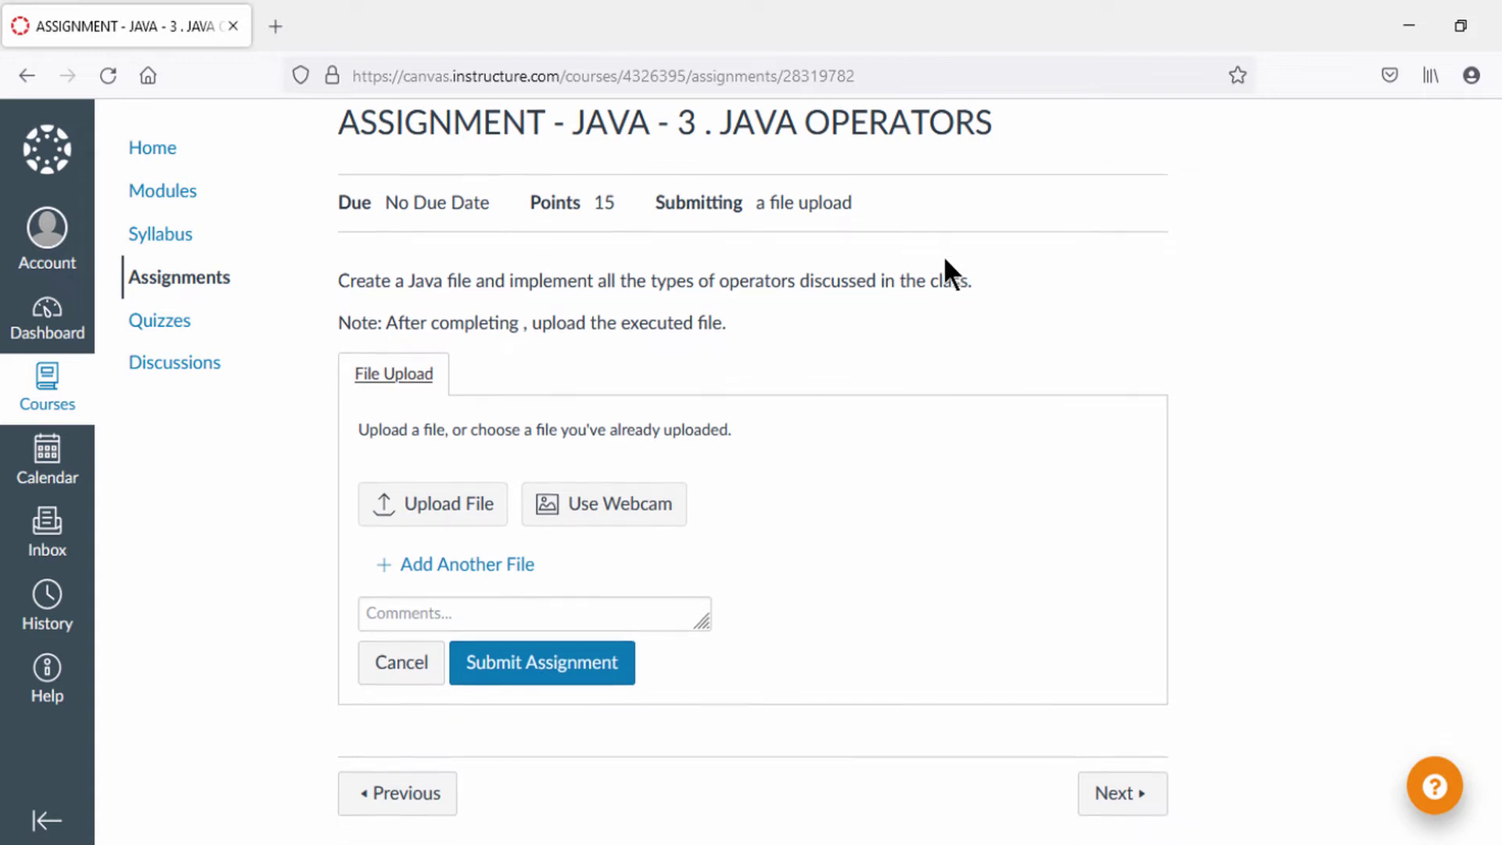
Start the Java Operators file upload, then open OperatorsExample.java from javafundamentals in Eclipse
{"action": "left_click", "coordinate": [442, 498]}
{"action": "key", "text": "alt+Tab"}
{"action": "left_click", "coordinate": [49, 461]}
{"action": "double_click", "coordinate": [155, 503]}
{"action": "scroll", "coordinate": [951, 482], "scroll_direction": "down", "scroll_amount": 10}
{"action": "scroll", "coordinate": [950, 481], "scroll_direction": "down", "scroll_amount": 3}
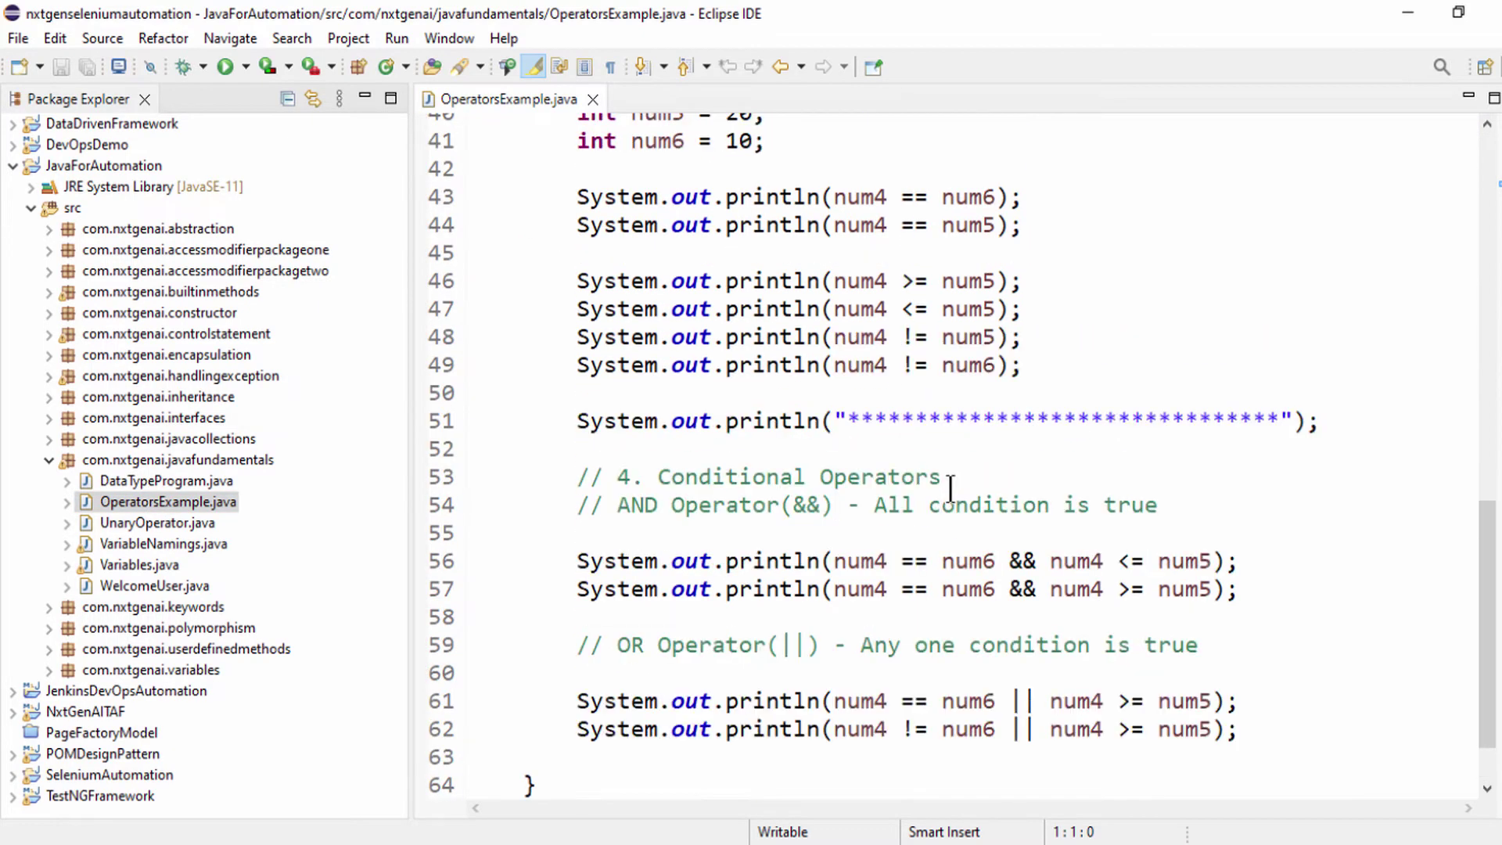